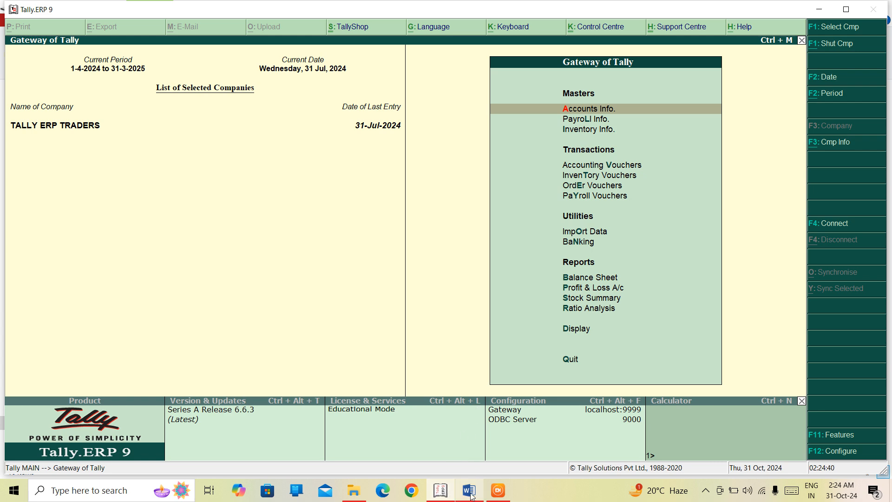
Switch to the TALLY ERP 9 NOTES document in Word and add about 15 blank lines after the last paragraph.
mouse_move(468, 490)
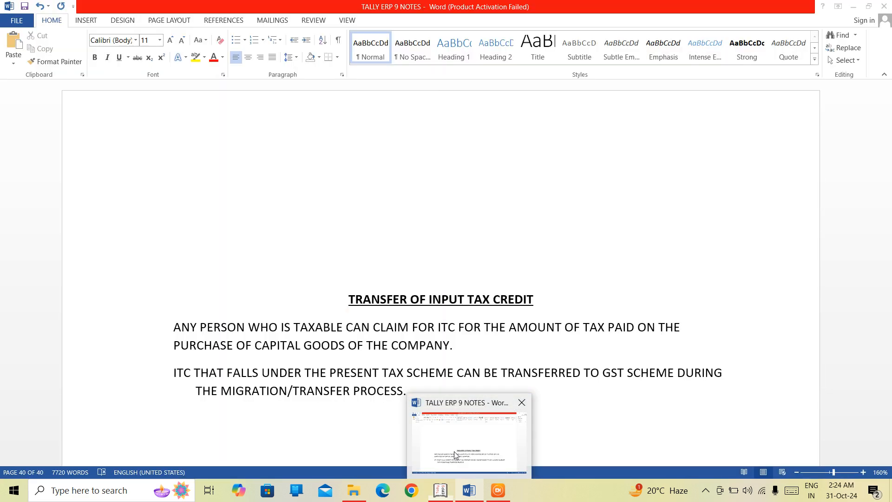
click(453, 450)
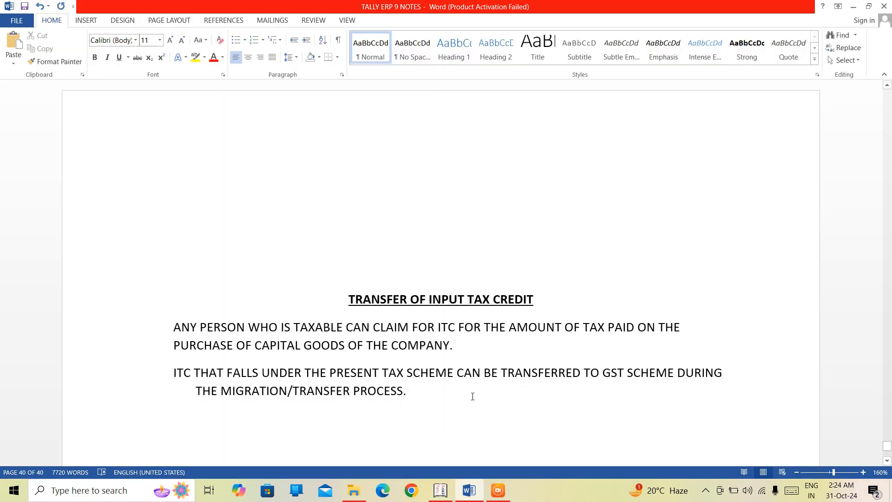
key(Return)
key(Return)
key(Return)
key(Return)
key(Return)
key(Return)
key(Return)
key(Return)
key(Return)
key(Return)
key(Return)
key(Return)
key(Return)
key(Return)
key(Return)
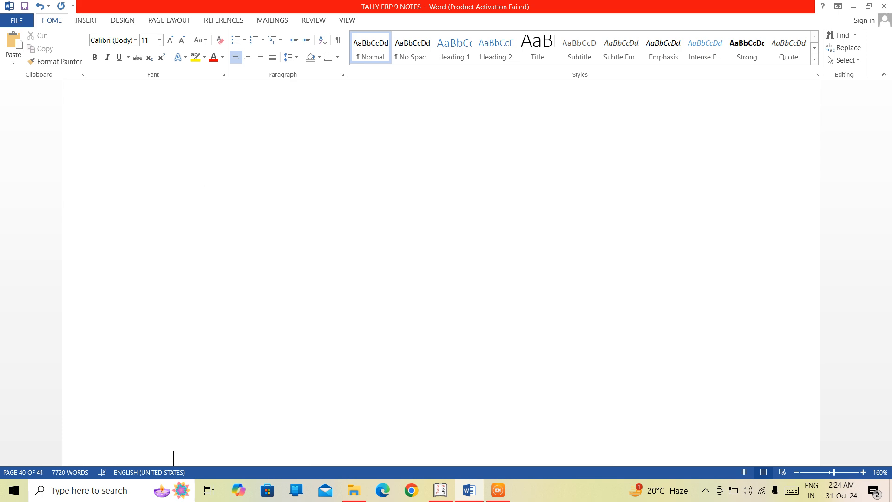
Format the first blank line below the paragraph about transferring ITC to the GST scheme as bold, centred and underlined.
key(Up)
key(Up)
key(Up)
key(Up)
key(Up)
key(Up)
key(Up)
key(Up)
key(Up)
key(Up)
key(Up)
key(Up)
key(Up)
key(Up)
key(Up)
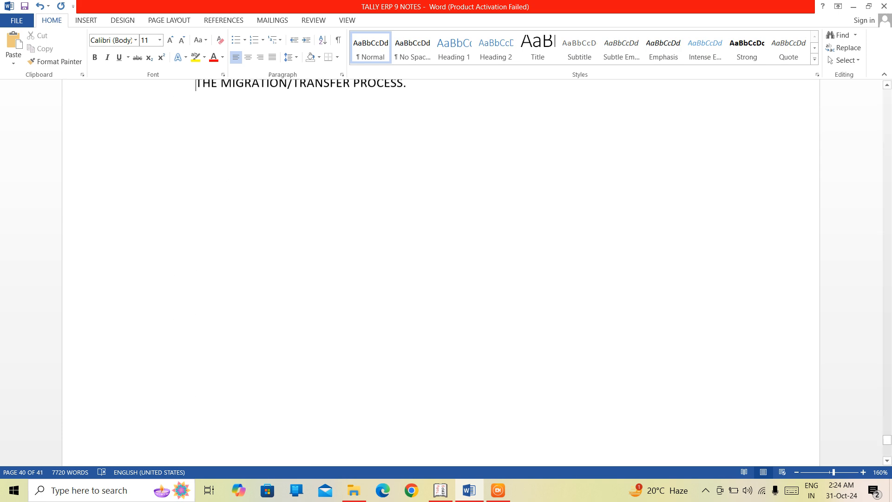
key(Down)
key(Up)
key(Up)
key(Up)
key(Up)
key(Up)
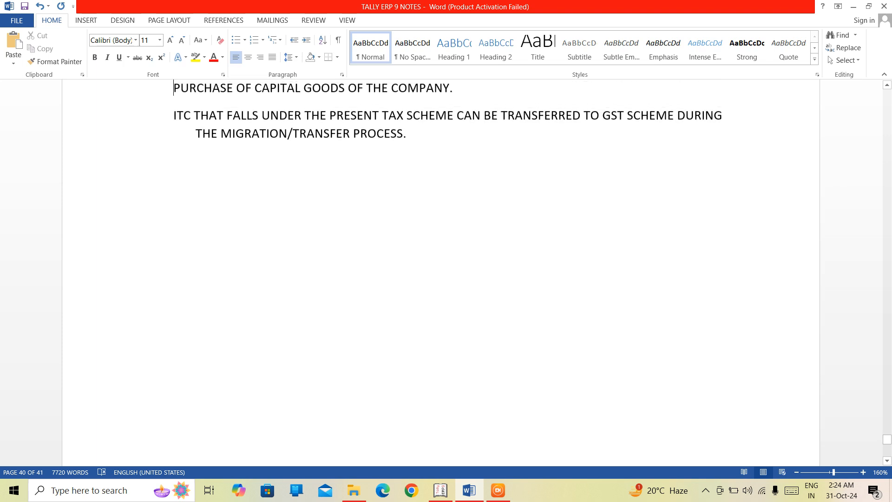
key(Down)
key(Down)
key(Down)
key(Down)
key(Down)
key(Down)
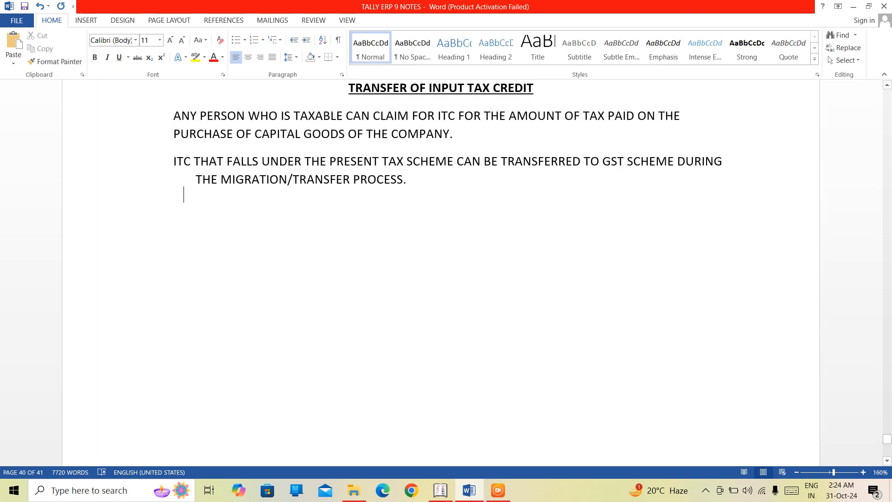
key(Left)
key(ctrl+b)
key(ctrl+e)
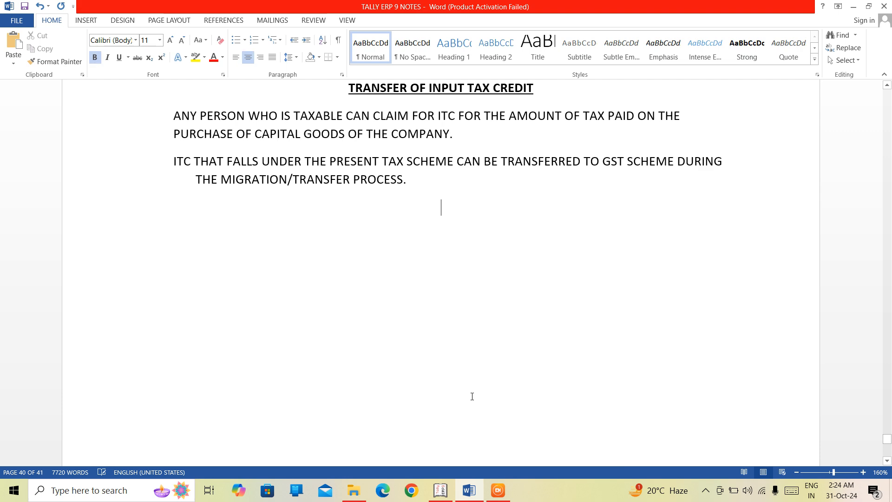
key(ctrl+u)
Enter the heading "PROCEDURE FOR TRANSFER" and start a plain left-aligned line beneath it.
text(PROC)
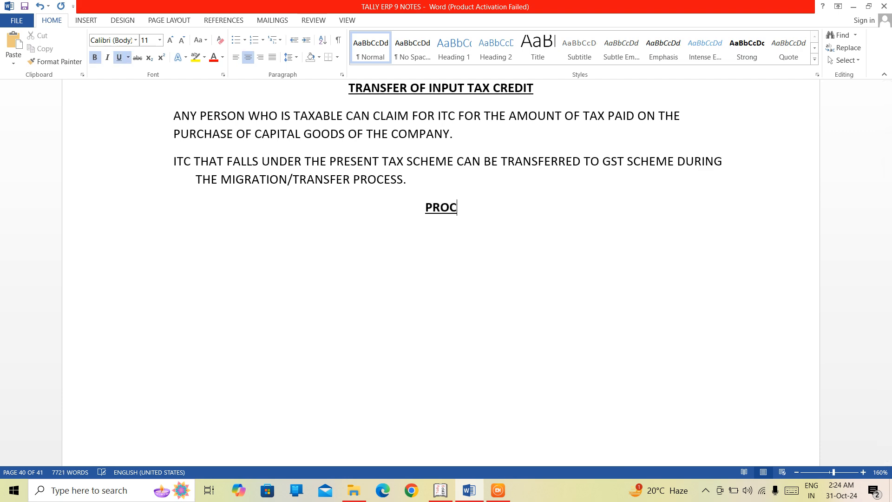
text(EDURE )
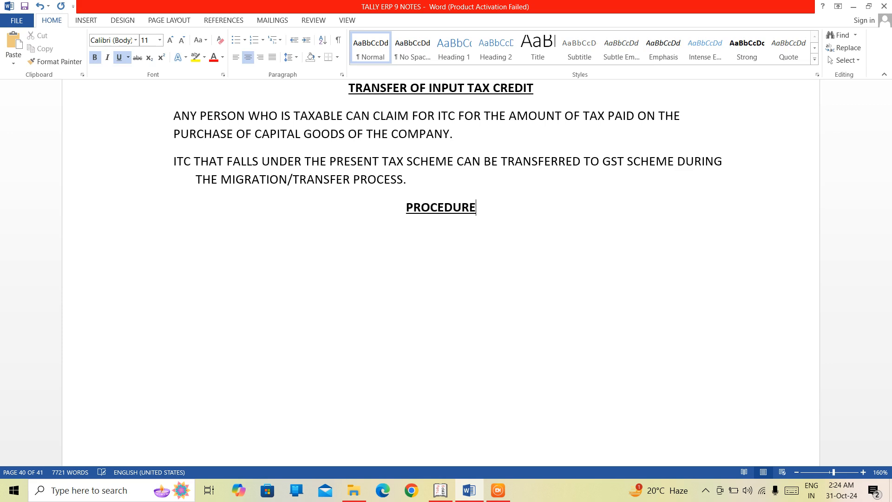
text(OF \)
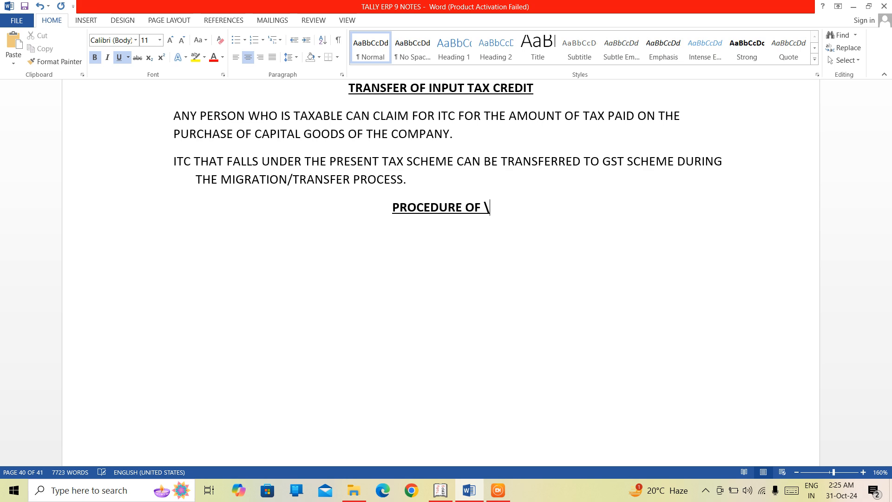
key(BackSpace)
key(BackSpace)
key(BackSpace)
key(BackSpace)
text(FOR)
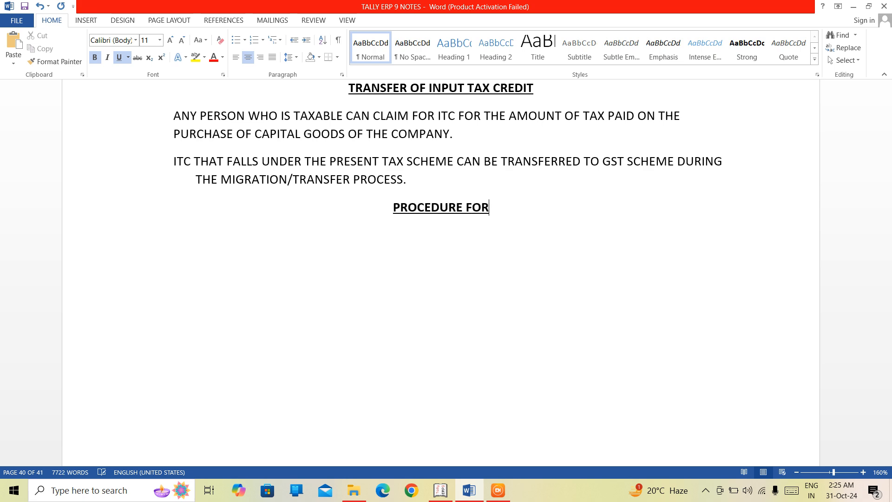
text( TRANSFER)
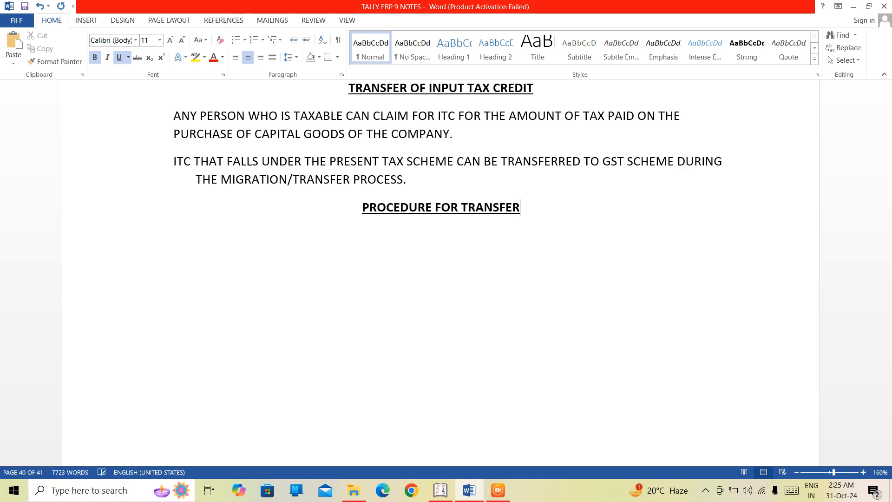
key(Return)
key(BackSpace)
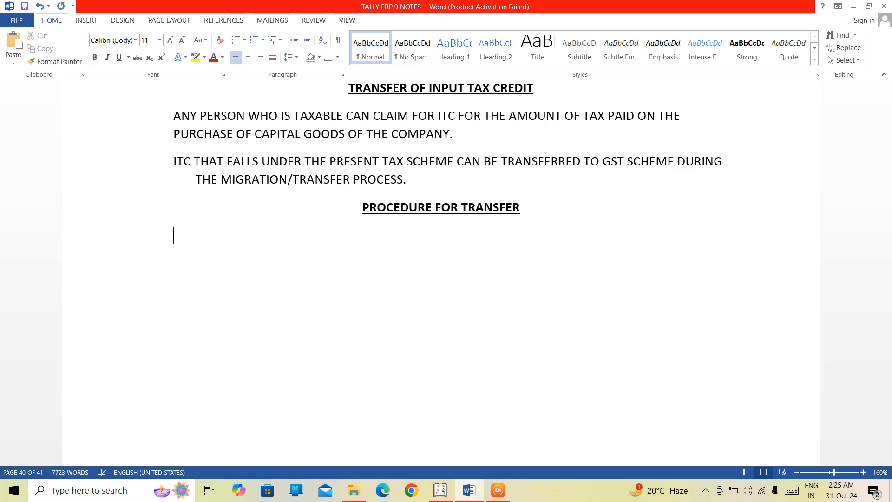
text(1.)
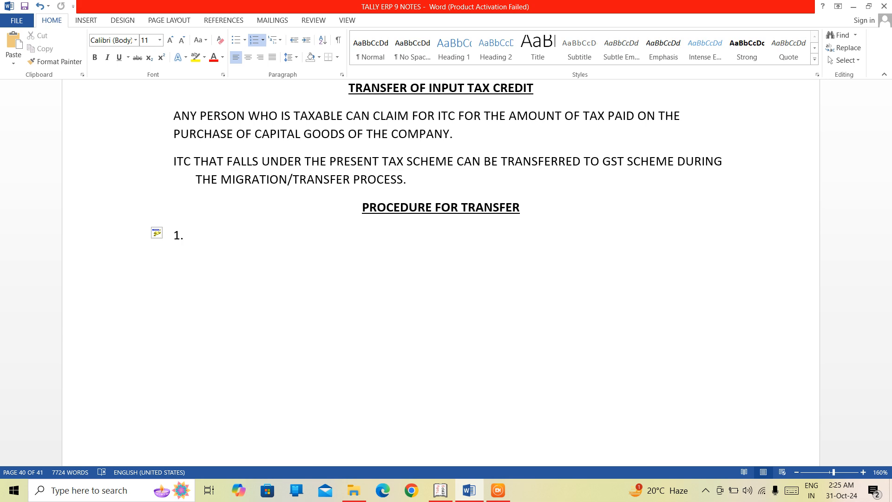
text(TO)
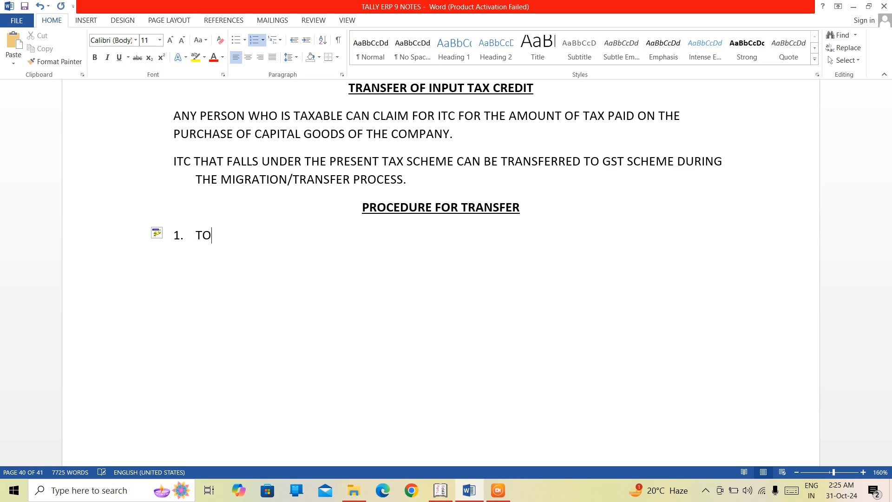
key(BackSpace)
key(BackSpace)
key(BackSpace)
key(BackSpace)
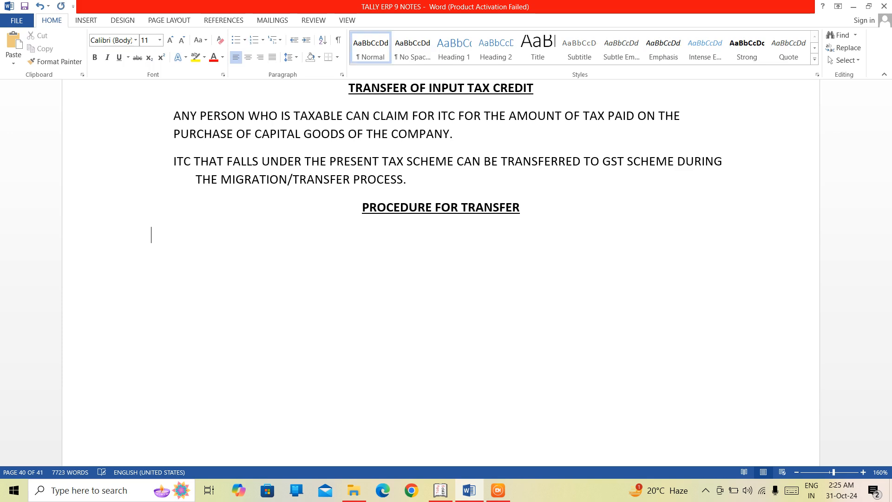
Write the paragraph "TO TRANSFER THE EXISTING ITC TO GST, ONE NEEDS TO FILE THE GST TRAN-1 FORM ON THE GST COMMON PORTAL." under the heading.
text(TO T)
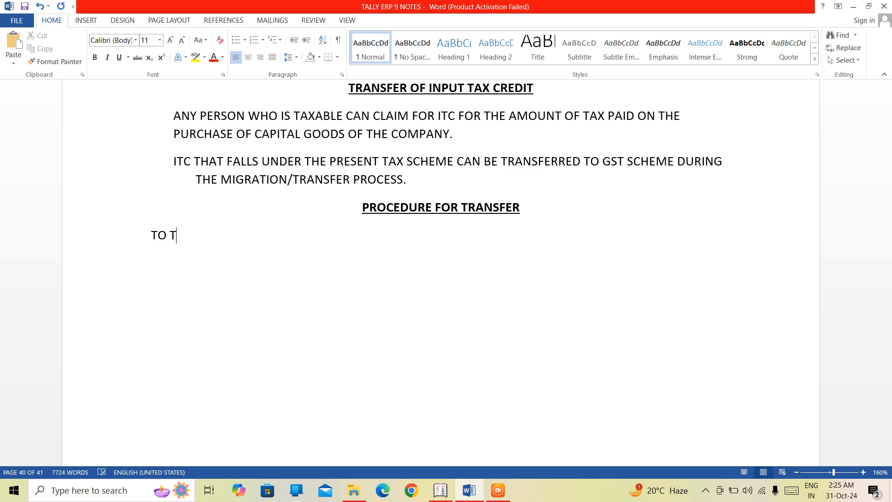
text(RANSFER)
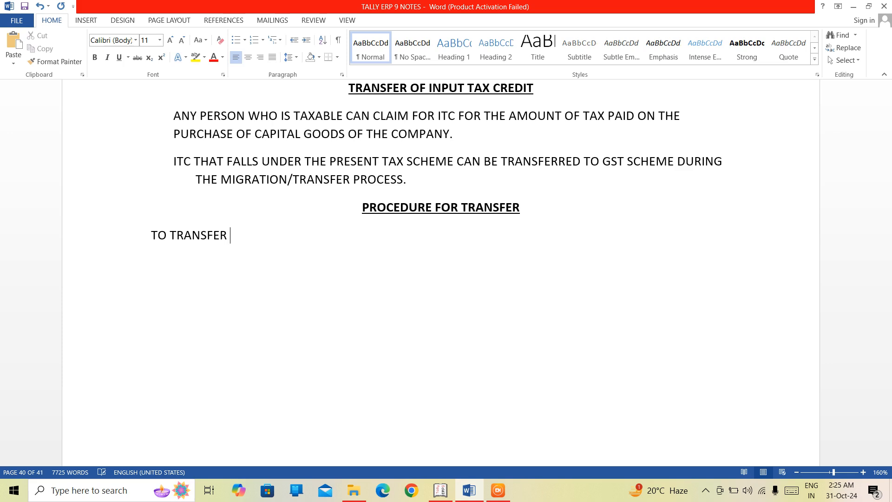
text( THE EXISTING ITC)
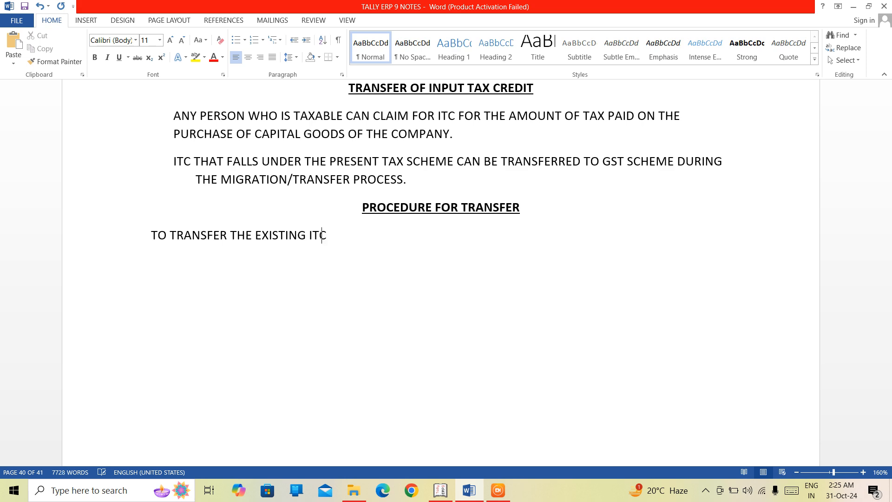
text( TO GST, ONE N)
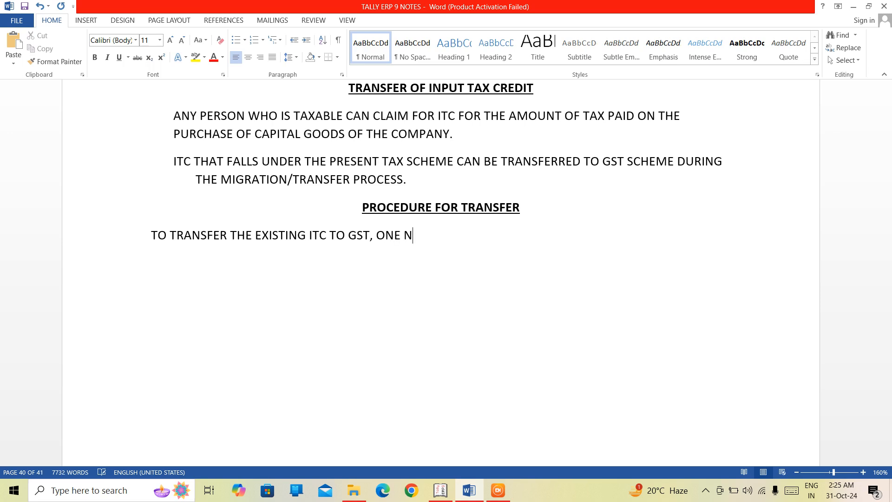
text(EEDS TO FILE THE)
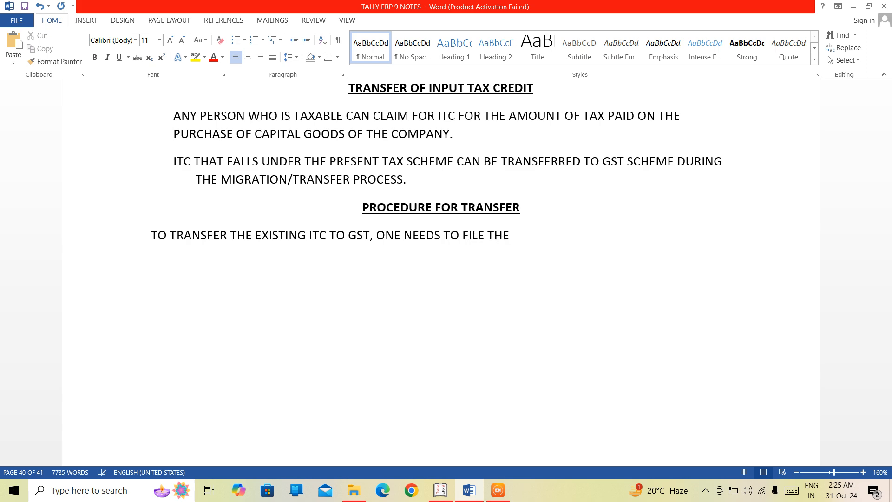
text( GST TRAN-1 F)
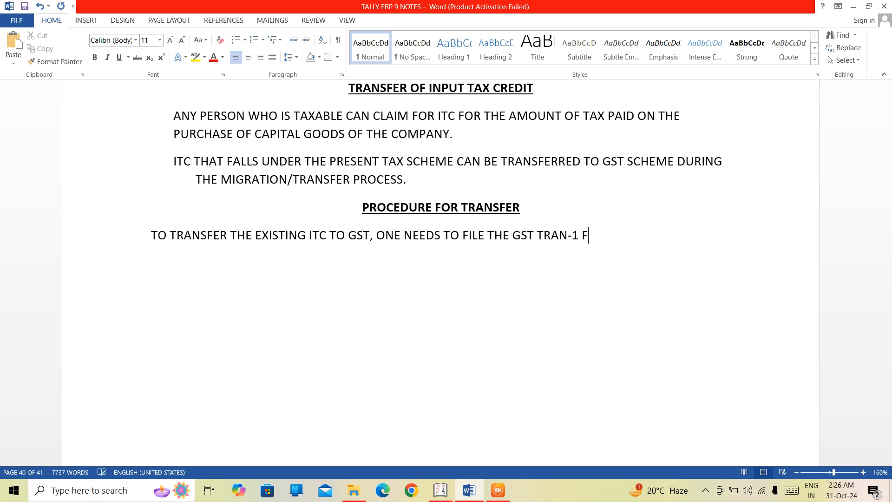
text(ORM ON THE GST )
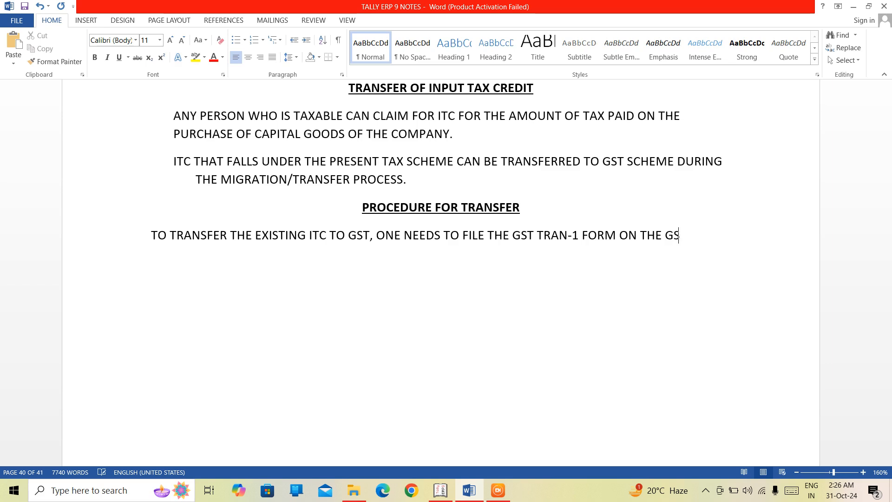
text(COMMON )
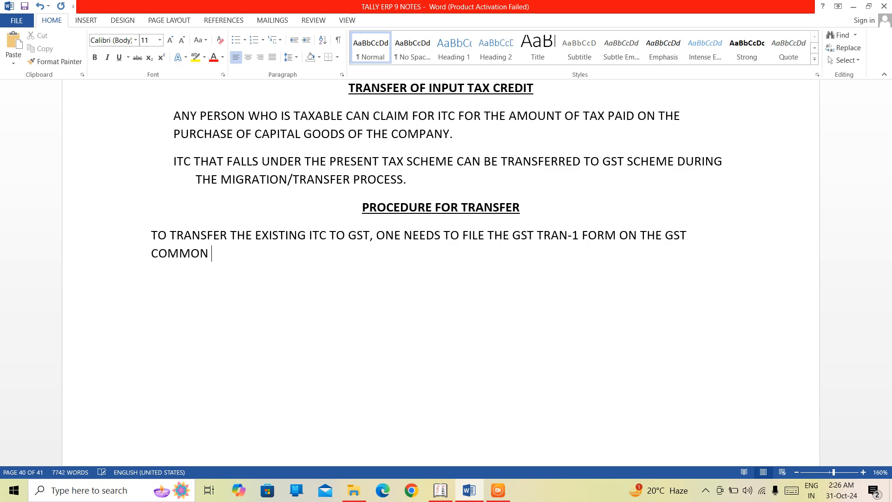
text(PORTAL.)
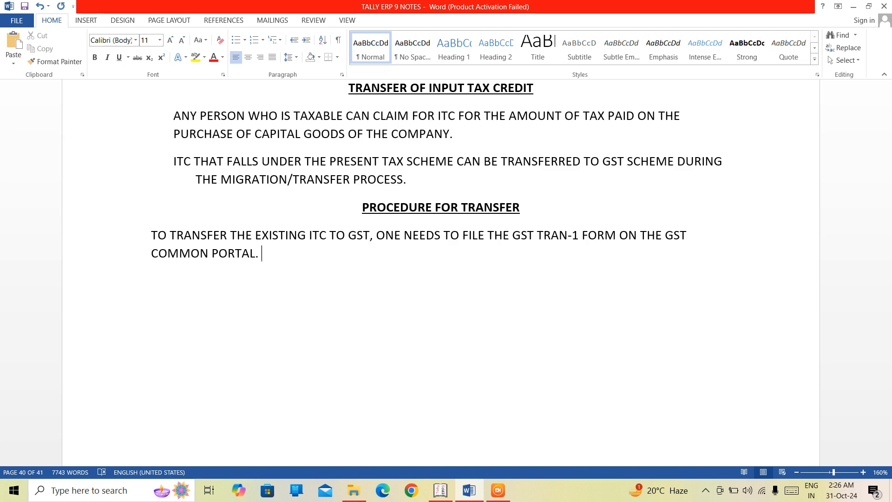
Add the unindented paragraph "THIS FORM STATES THE TAX AMOUNT OR DUTY, THAT NEEDS TO BE CLAIMED AS ITC." and start a new line.
key(Return)
key(BackSpace)
text(THIS FORM STATES)
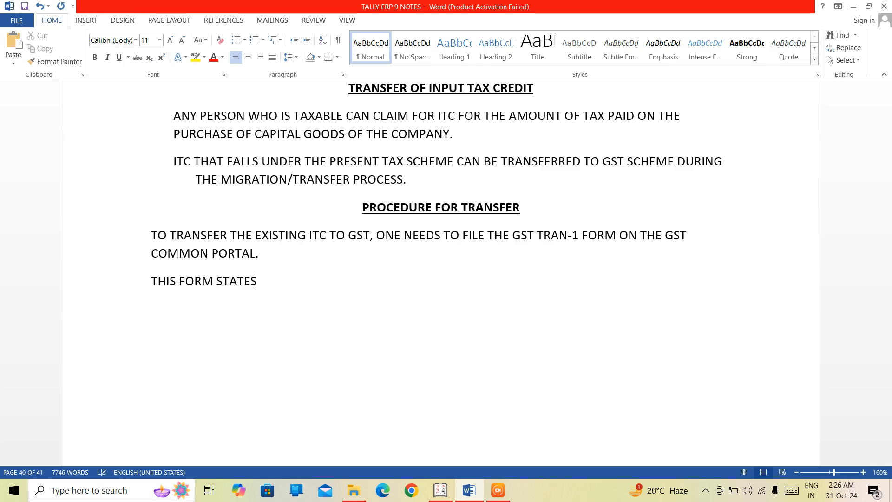
text( THAT)
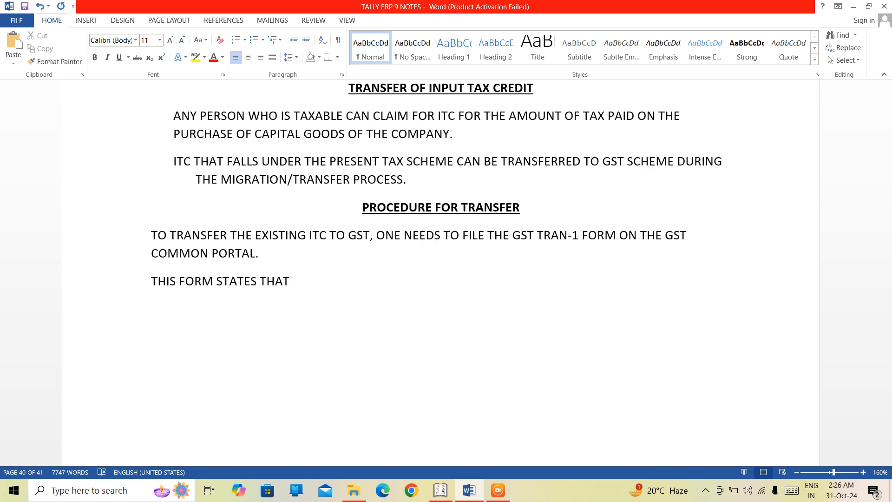
key(BackSpace)
key(BackSpace)
text(E TAX )
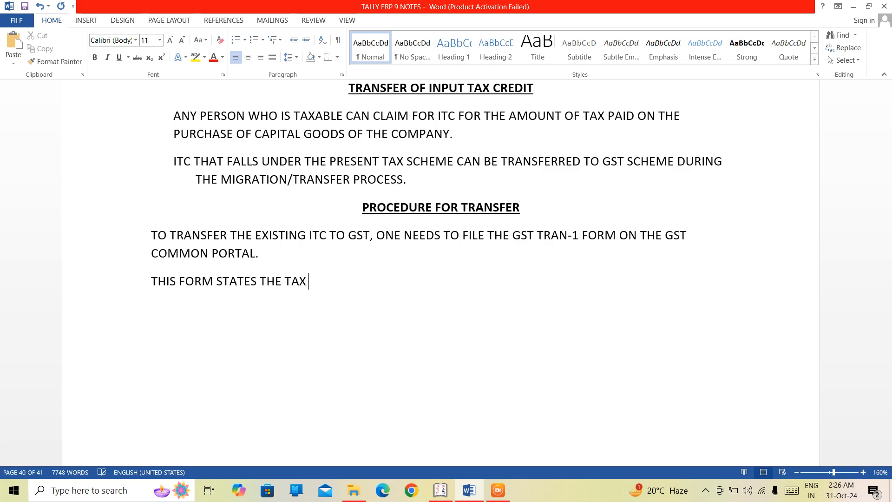
text(AMOUNT OR DUTY)
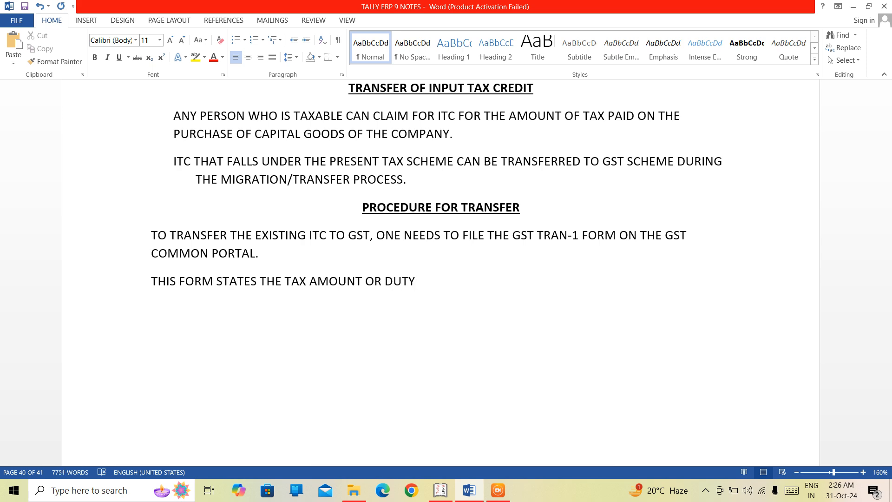
text(, THAT)
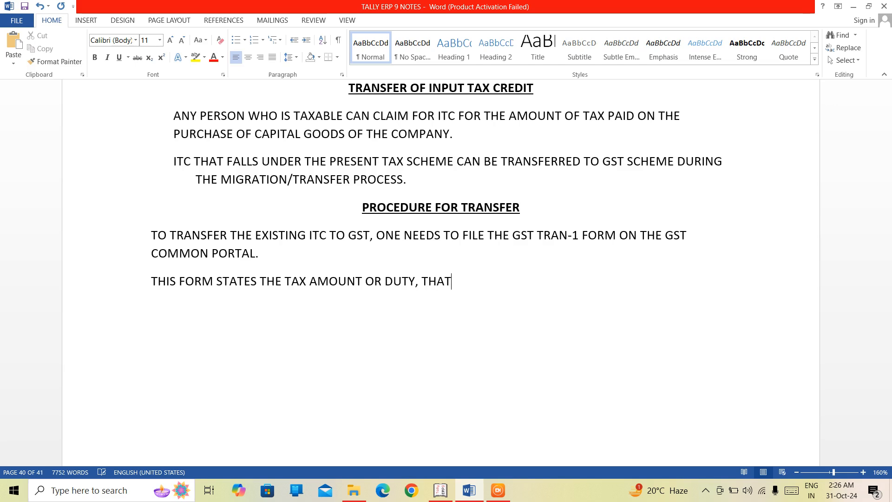
text( NEEDS TO BE)
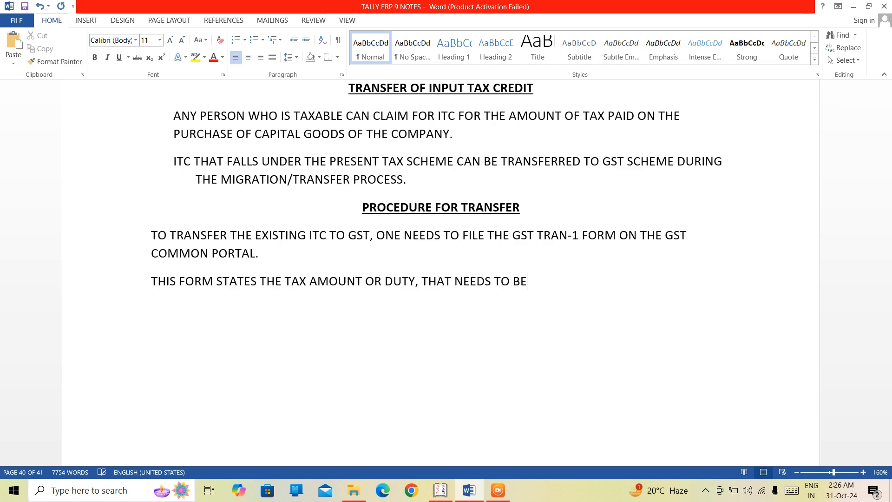
text( CLAIMED AS A)
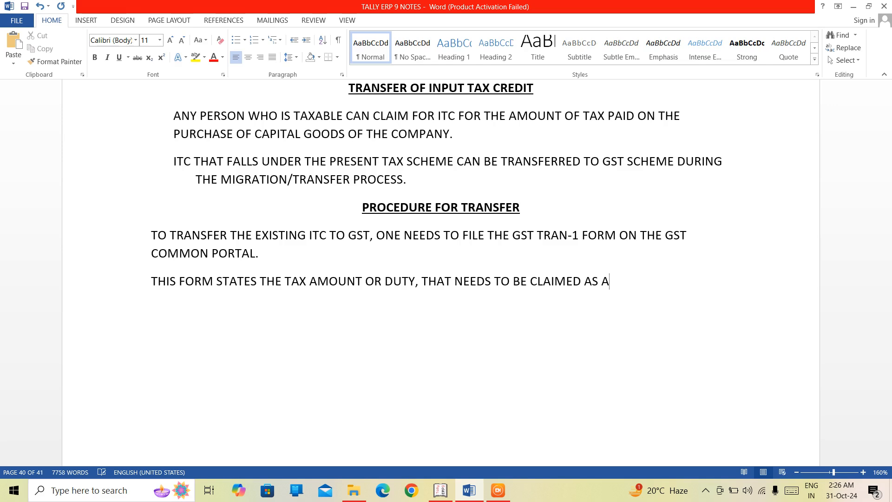
key(BackSpace)
text(ITC.)
key(Return)
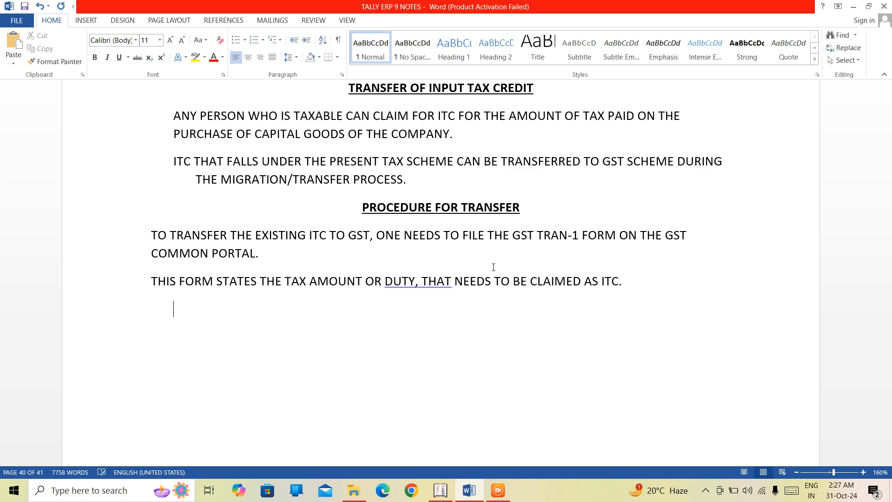
key(Return)
key(Return)
key(Return)
key(Return)
key(Return)
key(Return)
key(Return)
key(Return)
key(Return)
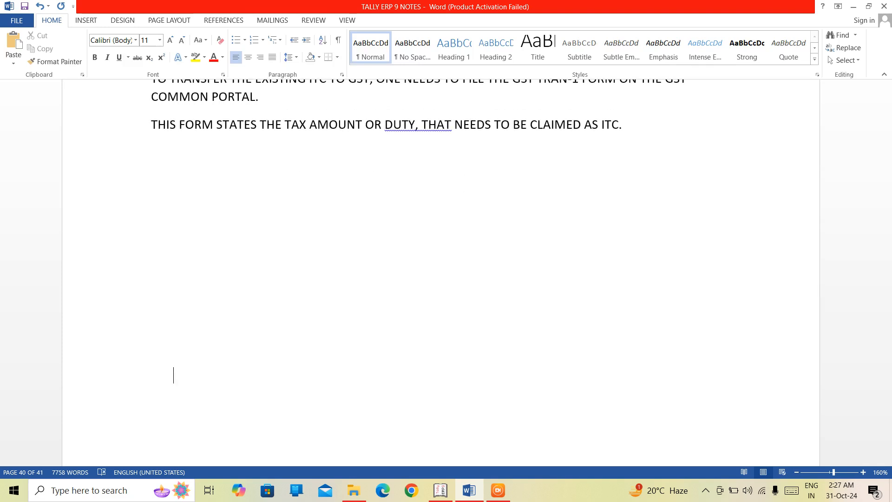
key(BackSpace)
key(BackSpace)
key(BackSpace)
key(BackSpace)
key(BackSpace)
key(BackSpace)
key(BackSpace)
key(BackSpace)
Write the unindented paragraph "THE GST TRAN -1 FORM WILL REQUIRE THE FOLLOWING DETAILS-----" and start a new line beneath it.
key(BackSpace)
text(THE GST TR)
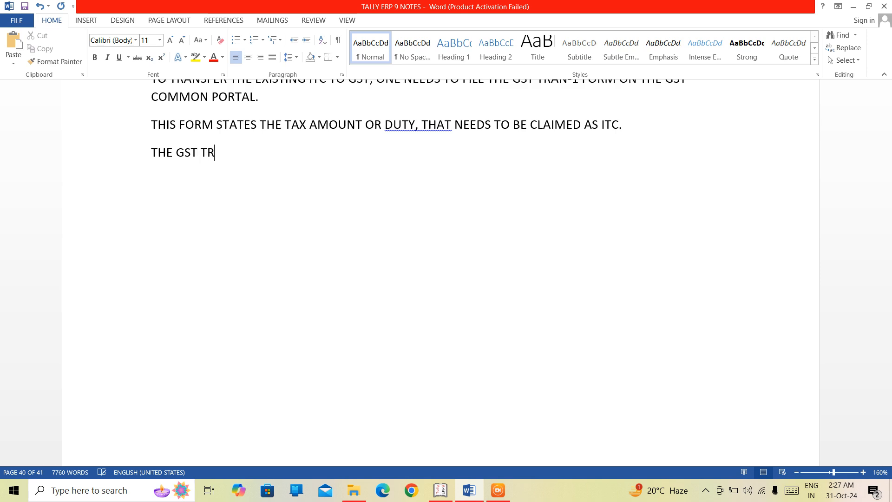
text(AN -1 FORM)
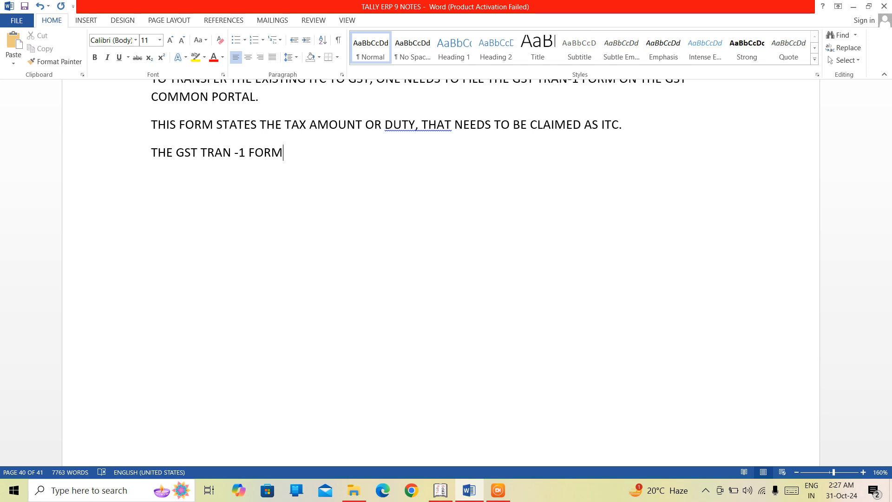
text( WILL REQUIRE)
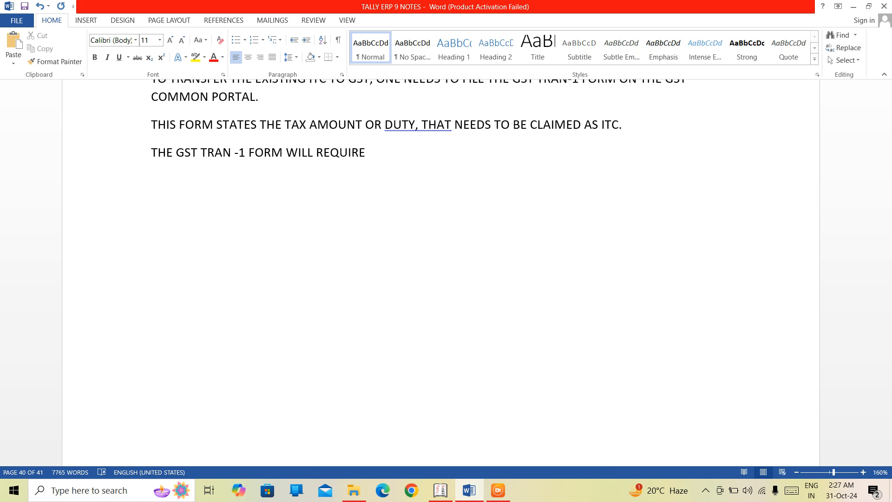
text( THE FOLLOWIN)
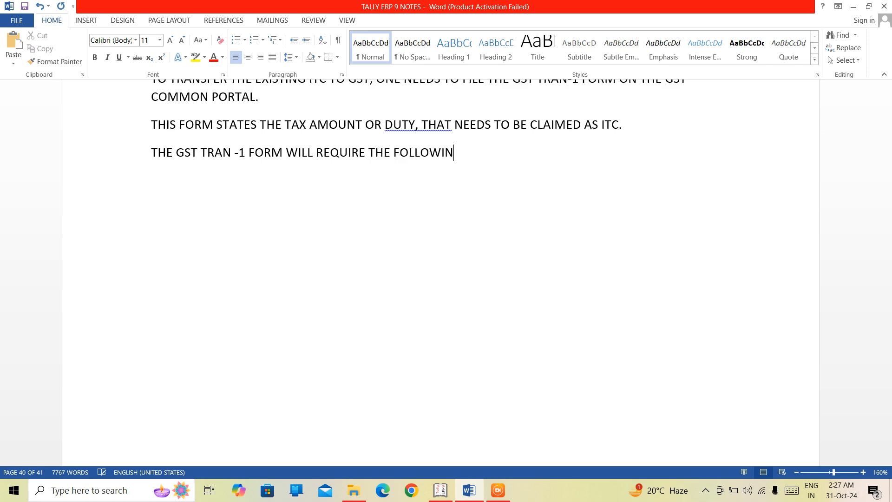
text(G DETAILS-----)
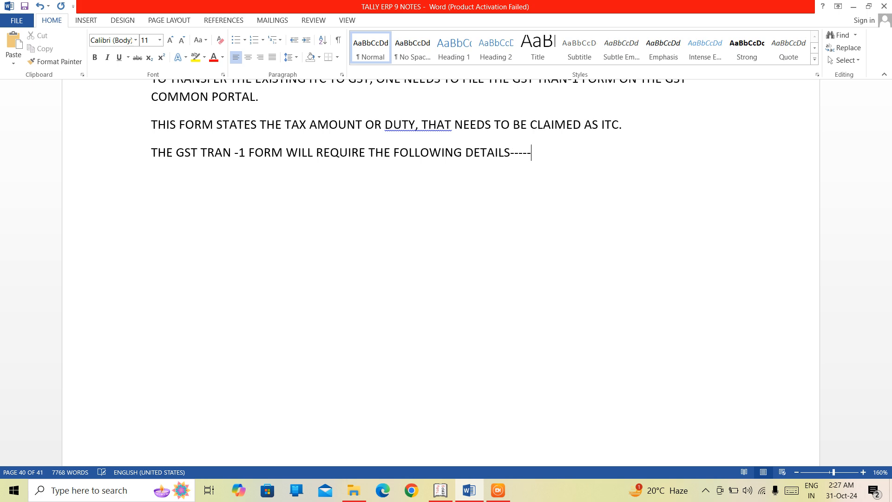
key(Return)
key(BackSpace)
Start a numbered list with the items "TAXPAYER’S GSTIN" and "REGISTERED PERSON’S LEGAL NAME".
text(1. )
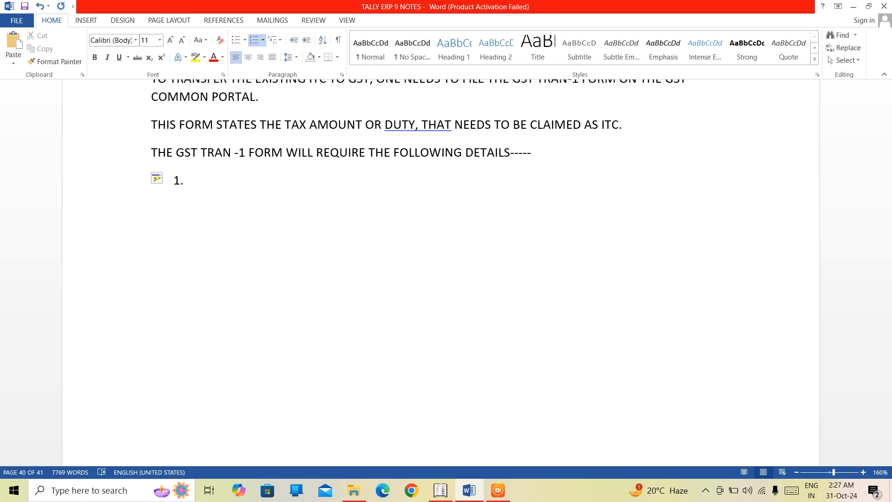
text(TAXPAYE)
text(R'S )
text(GST)
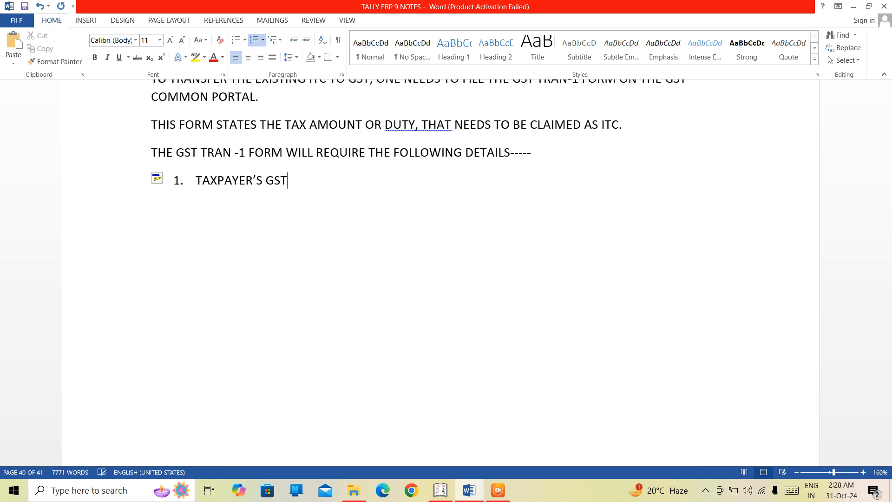
text(IN)
key(Return)
text(REGIST)
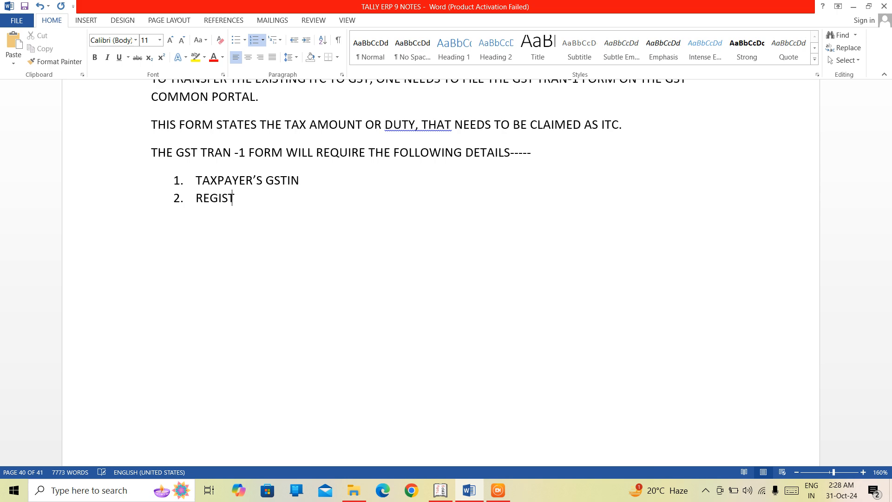
text(ERED PERSON)
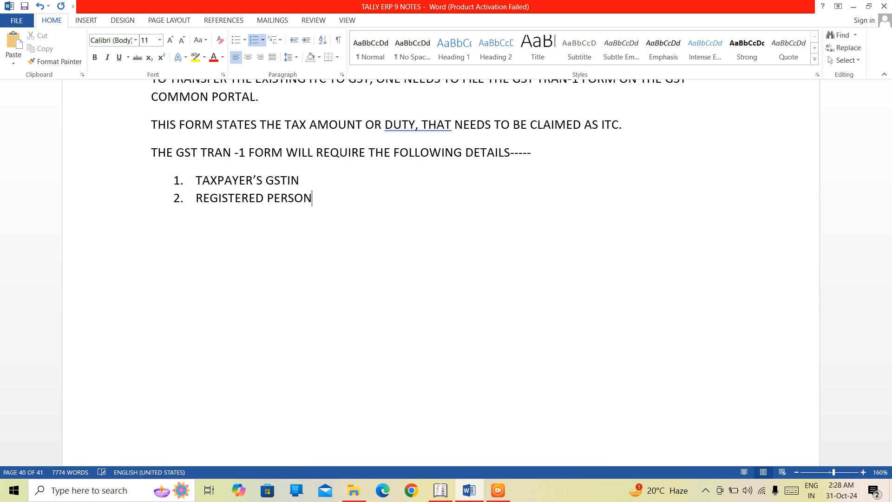
text('S LEGAL NAME)
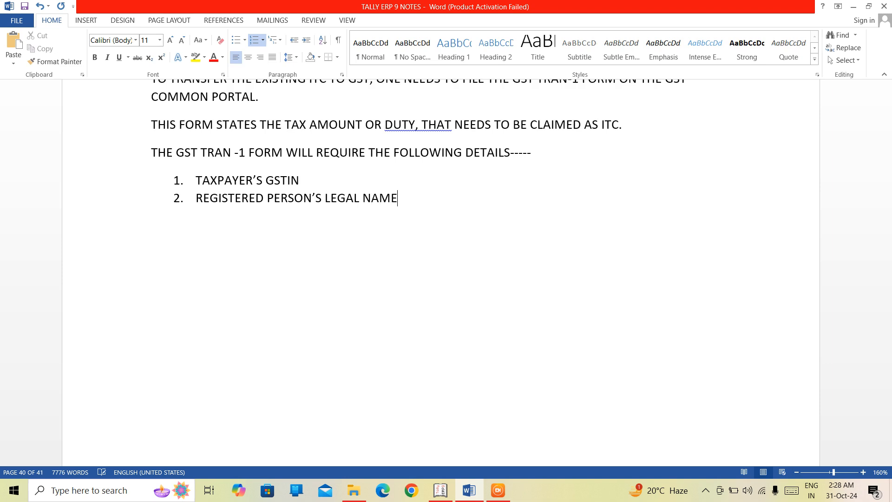
Add "NAME OF TRADE" and "A DECLARATION" as the third and fourth list items and start a fifth one.
key(Return)
text(NAME OF TRADE)
key(Return)
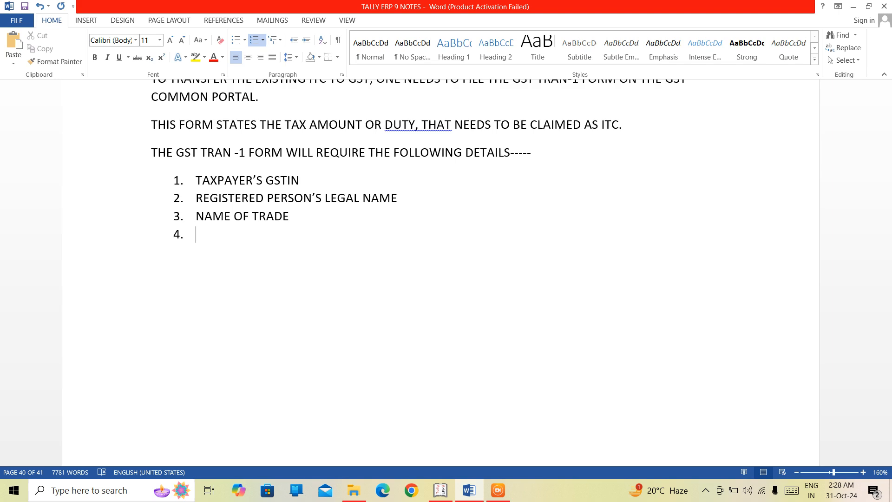
text(A DECLARATIO)
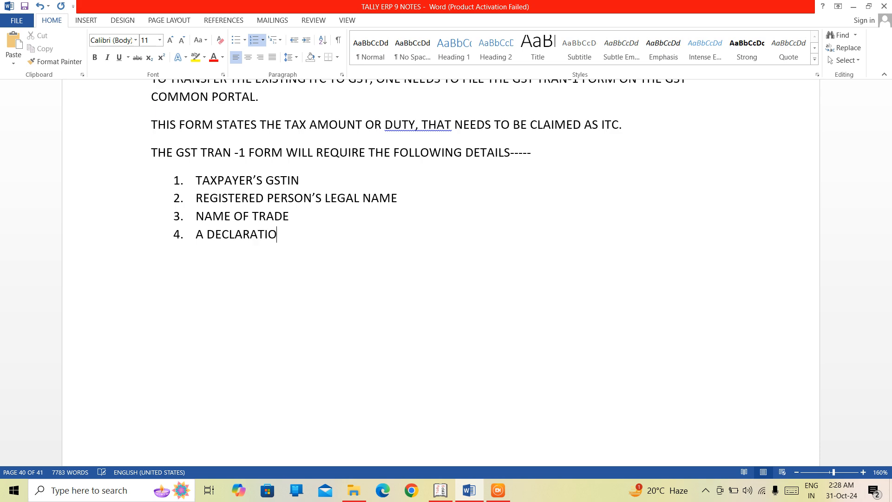
text(N)
key(Return)
Fill the fifth list item with "ITC AMOUNT WILL BE TAKEN FORWARD AS PER FILED RETURNS UNDER THE EXISTING TAX SCHEME".
text(ITC AMOUNT )
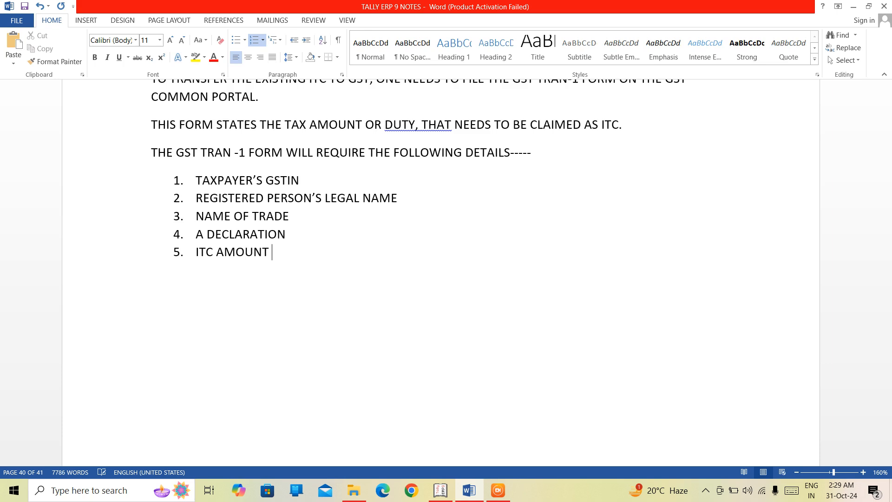
text(WILL BE)
text(TAKEN )
text(FORW)
key(BackSpace)
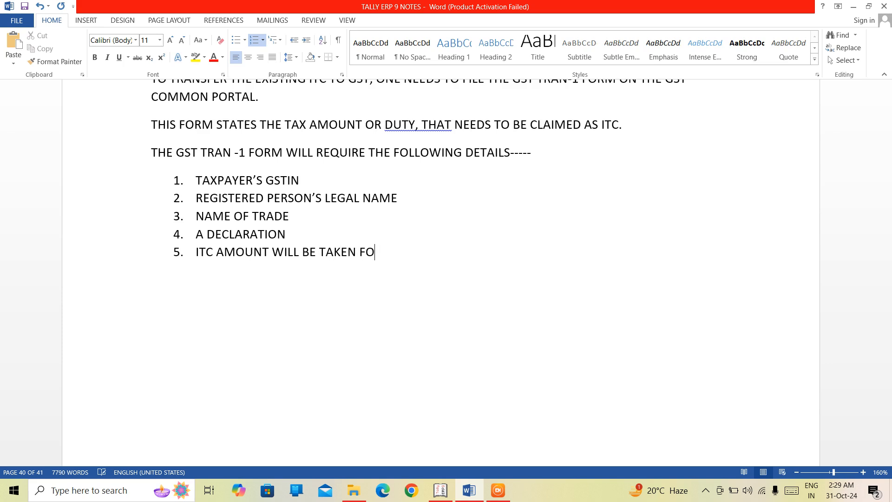
text(RWARD AS )
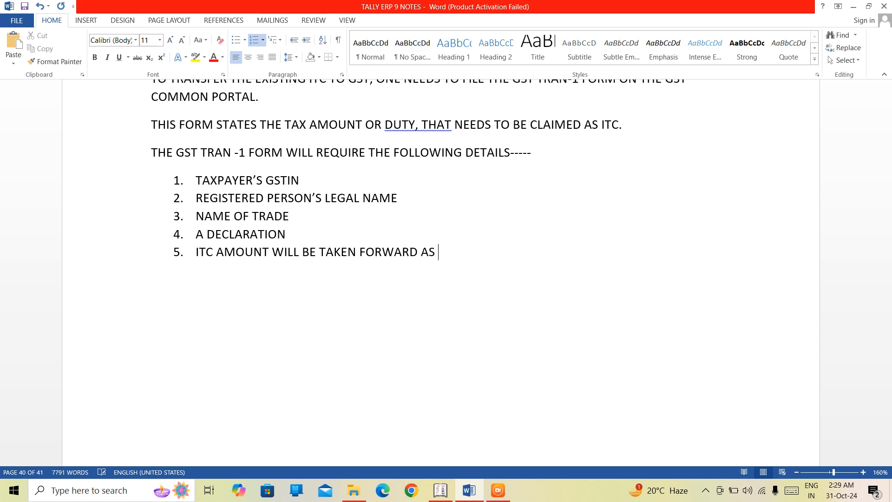
text(PER)
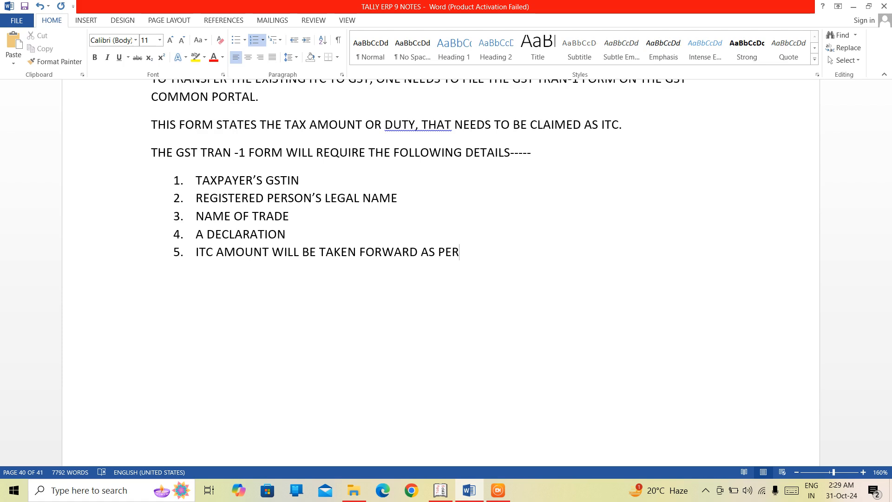
text( FILED RETURNS)
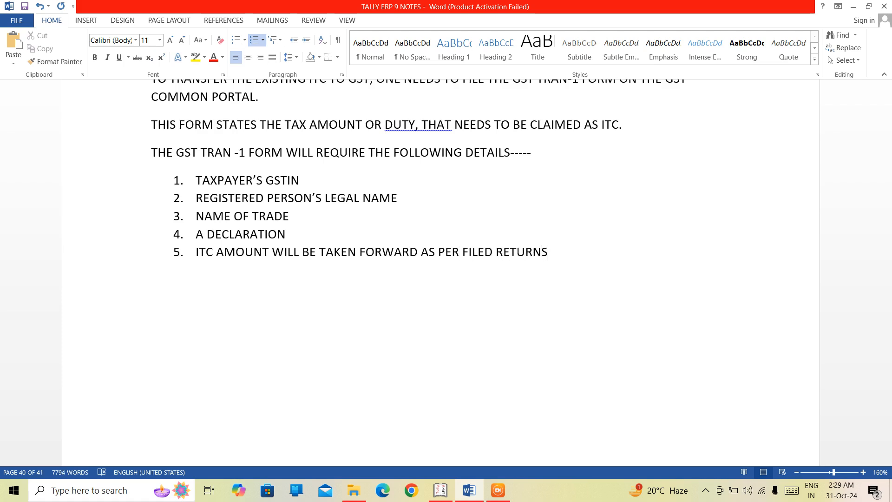
text( UNDER )
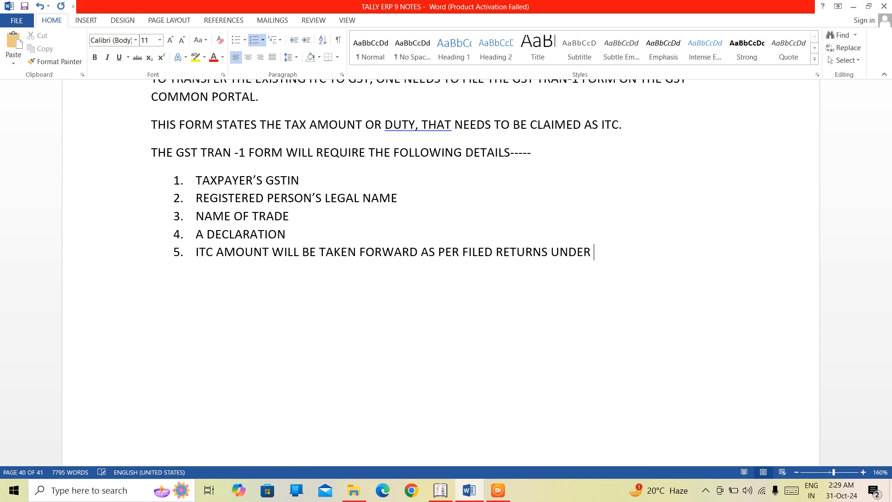
text(THE EXISTING TAX )
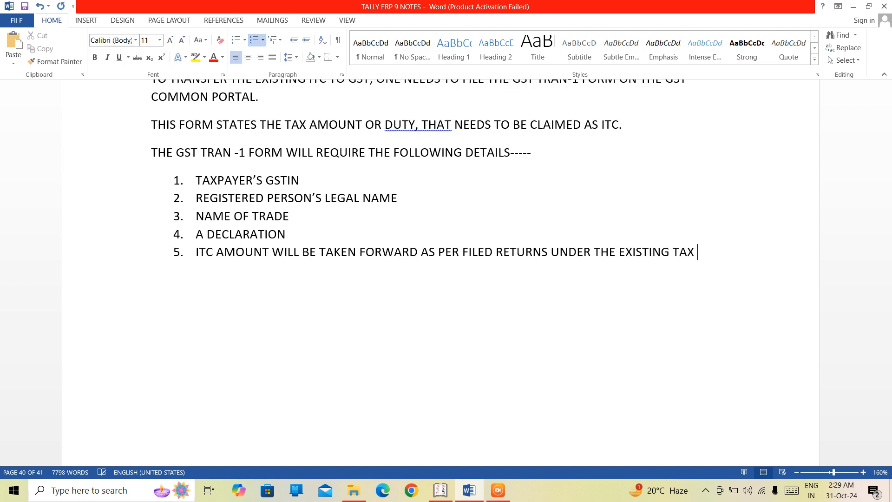
text(SCEH)
key(BackSpace)
key(BackSpace)
text(HEME)
Review the ITC notes backwards from the GST TRAN-1 details to the section headed "INPUT TAX CREDIT (ITC)".
key(Up)
key(Up)
key(Up)
key(Up)
key(Up)
key(Up)
key(Up)
key(Up)
key(Up)
key(Up)
key(Up)
key(Up)
key(Up)
key(Up)
key(Up)
key(Up)
key(Up)
key(Up)
key(Up)
key(Up)
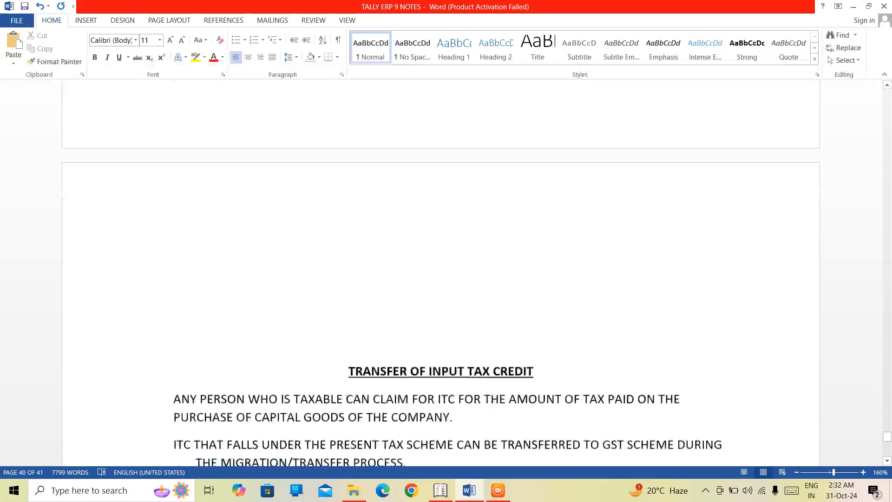
key(Up)
key(Up)
key(Up)
key(Up)
key(Up)
key(Up)
key(Up)
key(Up)
key(Up)
key(Up)
key(Up)
key(Up)
key(Up)
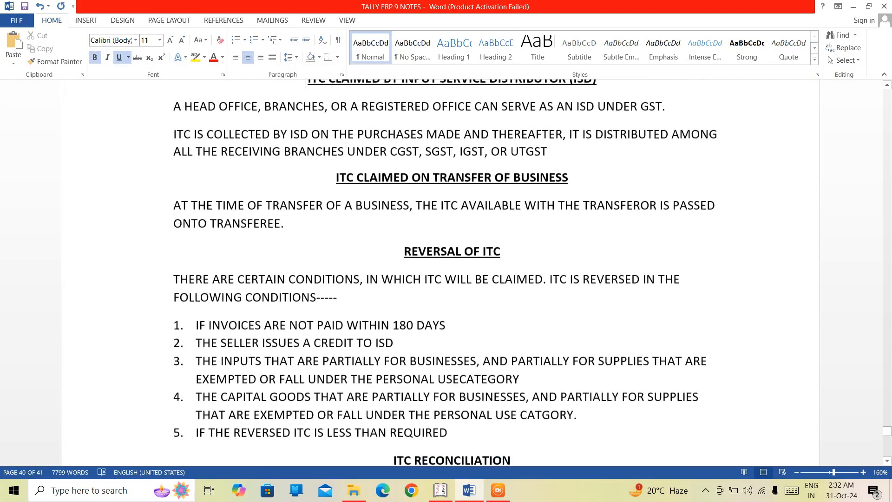
key(Up)
key(Up)
key(Up)
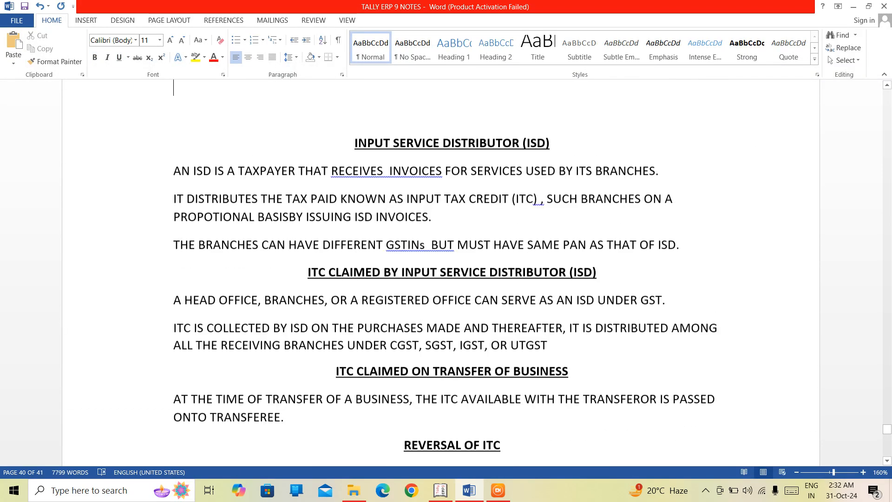
key(Up)
key(Up)
key(Up)
key(Up)
key(Up)
key(Up)
key(Up)
key(Up)
key(Up)
key(Up)
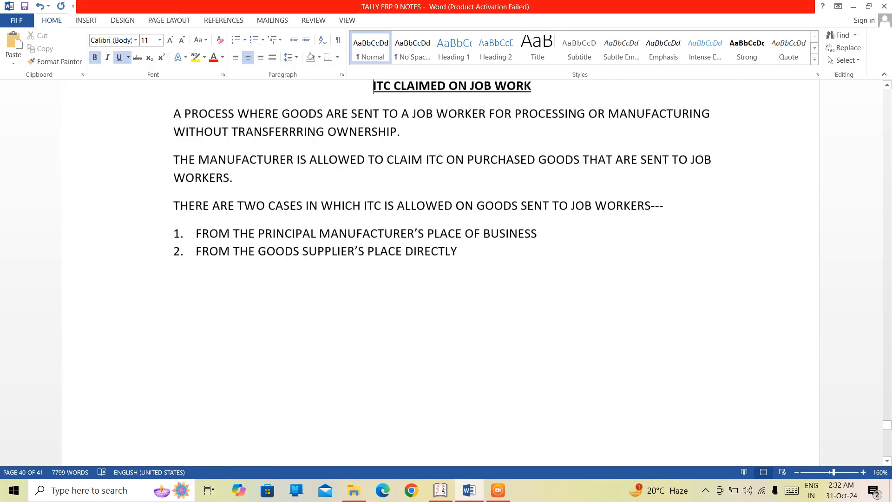
key(Up)
key(Up)
key(Up)
key(Up)
key(Up)
key(Up)
key(Up)
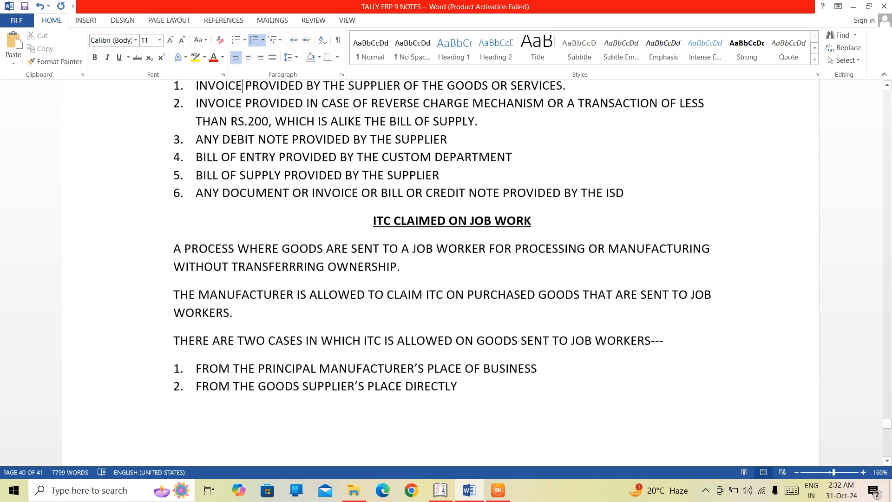
key(Up)
key(Up)
key(Up)
key(Up)
key(Up)
key(Up)
key(Up)
key(Up)
key(Up)
key(Up)
key(Up)
key(Up)
key(Up)
key(Up)
key(Up)
key(Up)
key(Up)
key(Up)
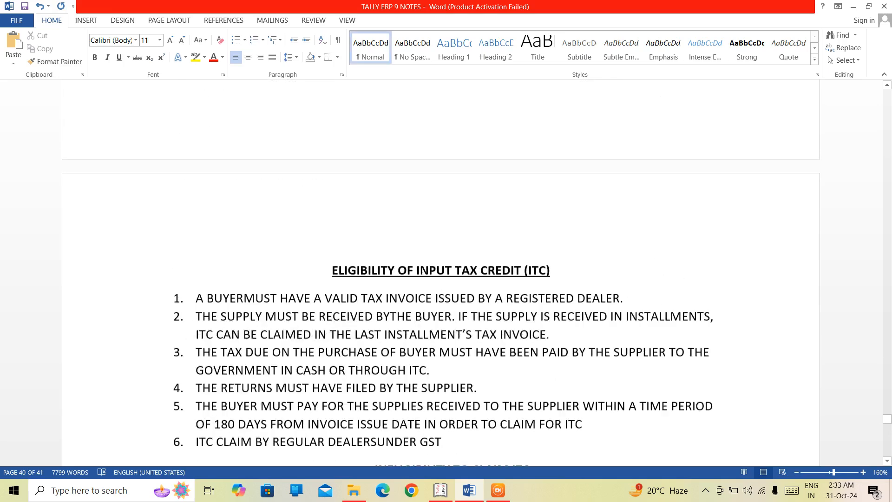
key(Up)
key(Up)
key(Up)
key(Up)
key(Up)
key(Up)
key(Up)
key(Up)
key(Up)
key(Up)
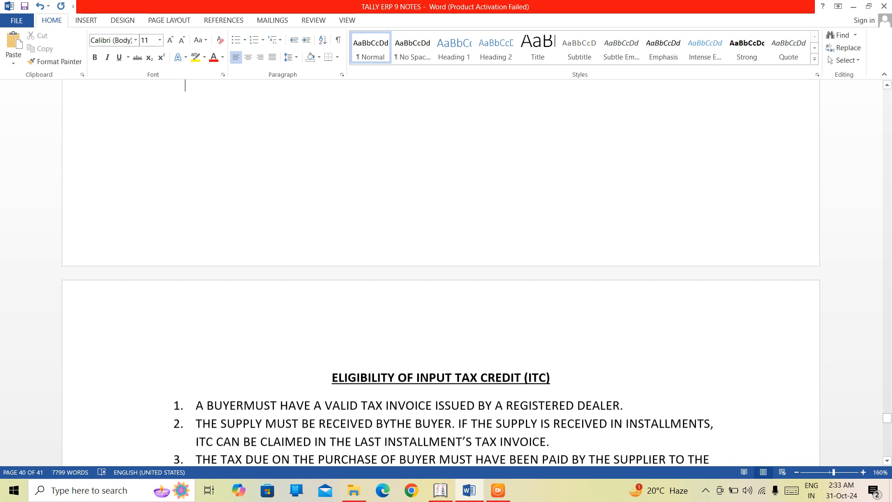
key(Up)
key(Up)
key(Up)
key(Up)
key(Up)
key(Up)
key(Up)
key(Up)
key(Up)
key(Up)
key(Up)
key(Up)
key(Up)
key(Up)
key(Up)
key(Up)
key(Up)
key(Up)
key(Up)
key(Up)
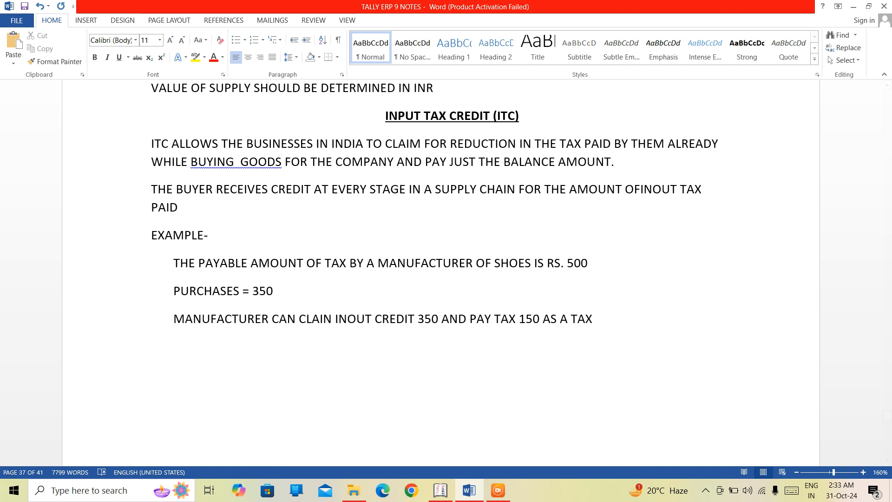
Switch to Tally.ERP 9 with its Gateway of Tally screen.
click(440, 490)
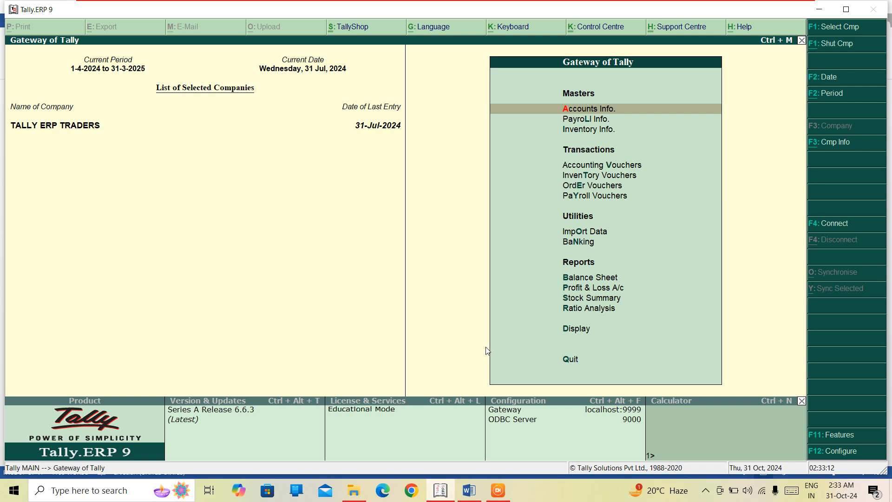